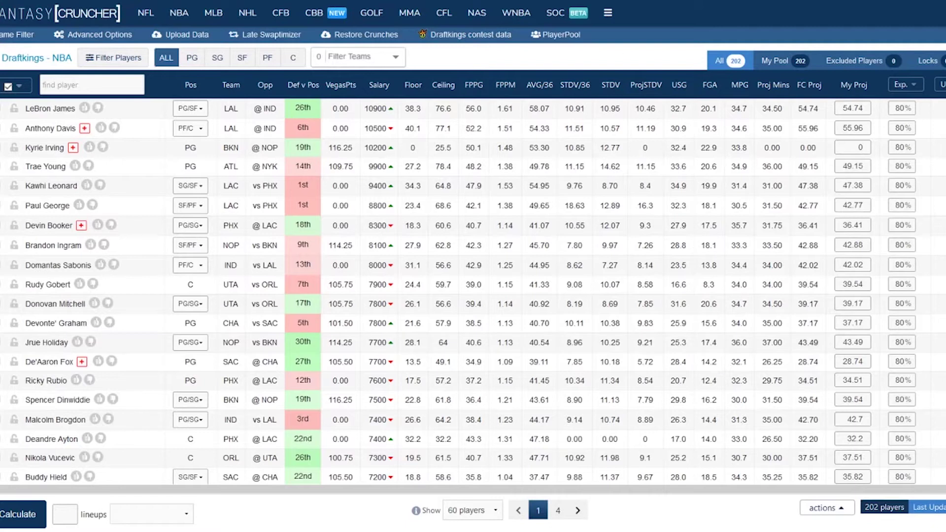
- Set the optimizer to generate 150 lineups using My Projections
{"action": "mouse_move", "coordinate": [607, 13]}
{"action": "left_click", "coordinate": [767, 58]}
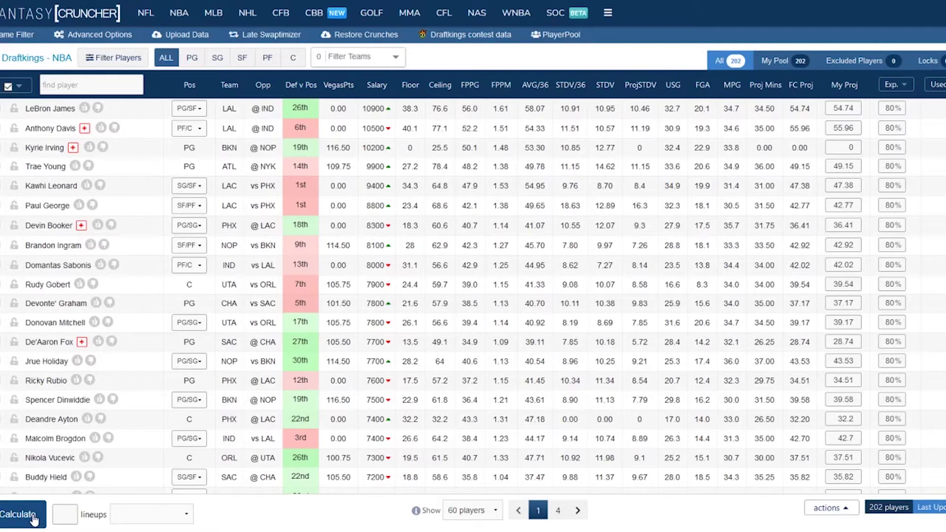
{"action": "type", "text": "150"}
{"action": "left_click", "coordinate": [153, 514]}
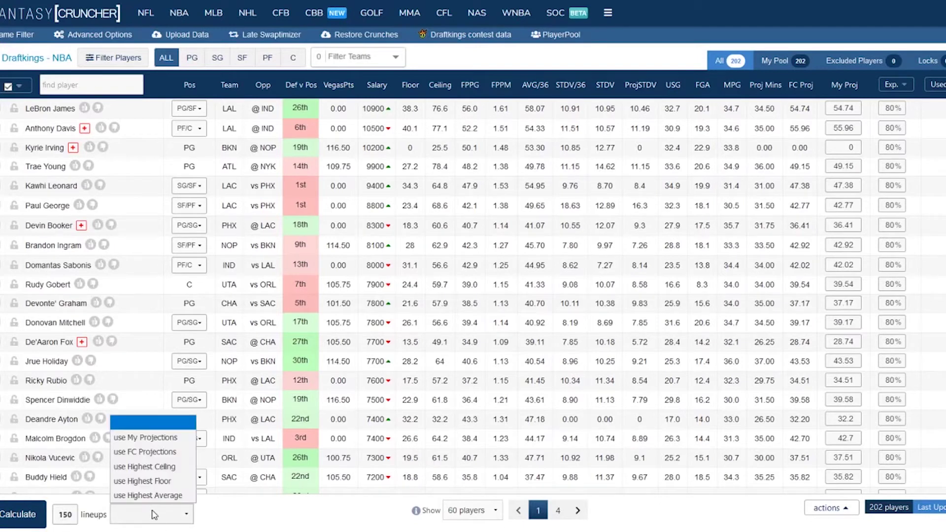
{"action": "left_click", "coordinate": [163, 438]}
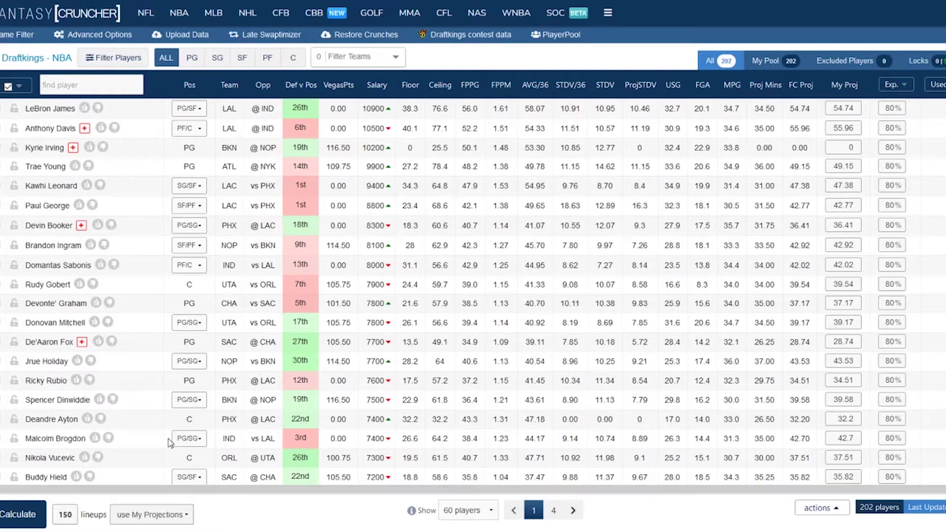
{"action": "left_click", "coordinate": [480, 512]}
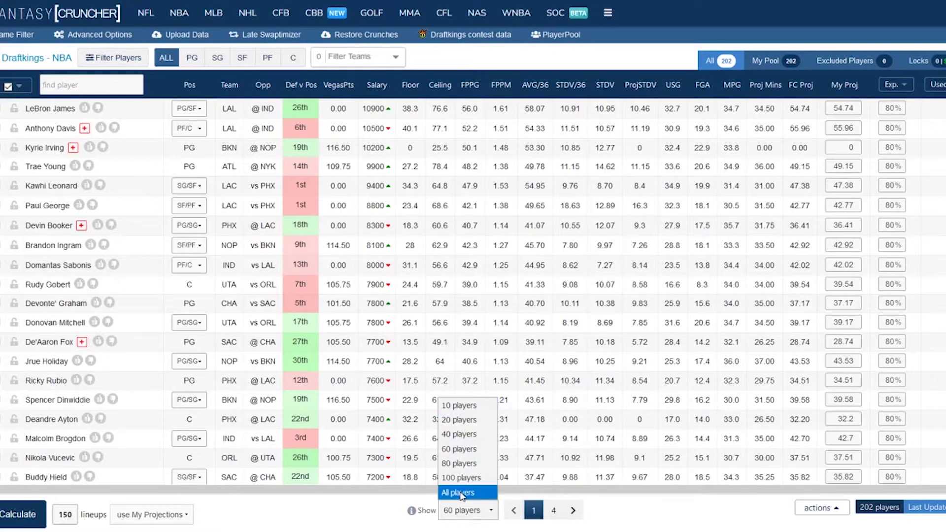
{"action": "left_click", "coordinate": [646, 506]}
{"action": "left_click", "coordinate": [811, 508]}
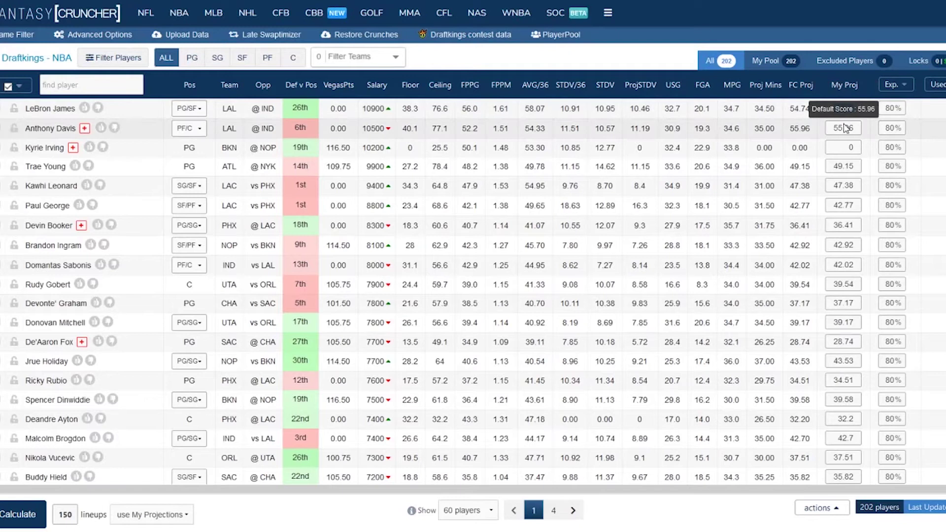
- Set LeBron James's My Proj value to 58 and sort the player list by value
{"action": "key", "text": "shift+Tab"}
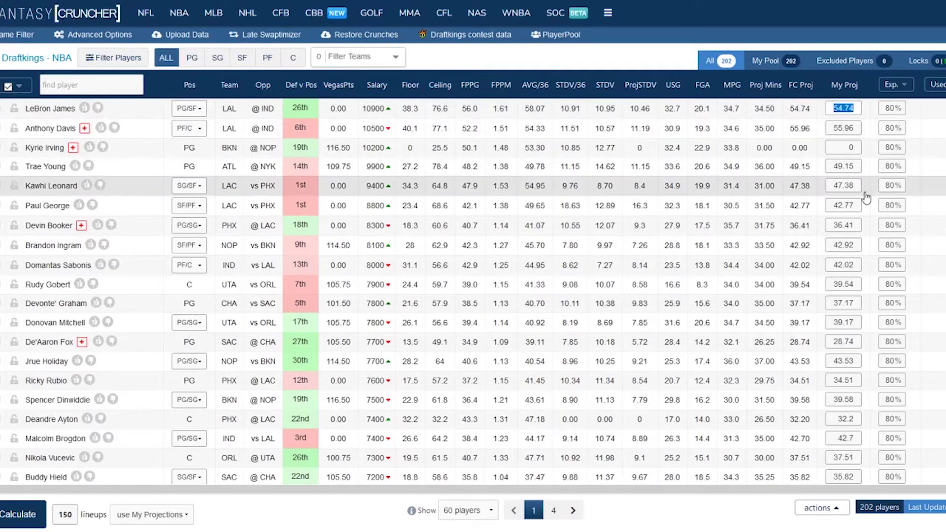
{"action": "type", "text": "58"}
{"action": "key", "text": "Tab"}
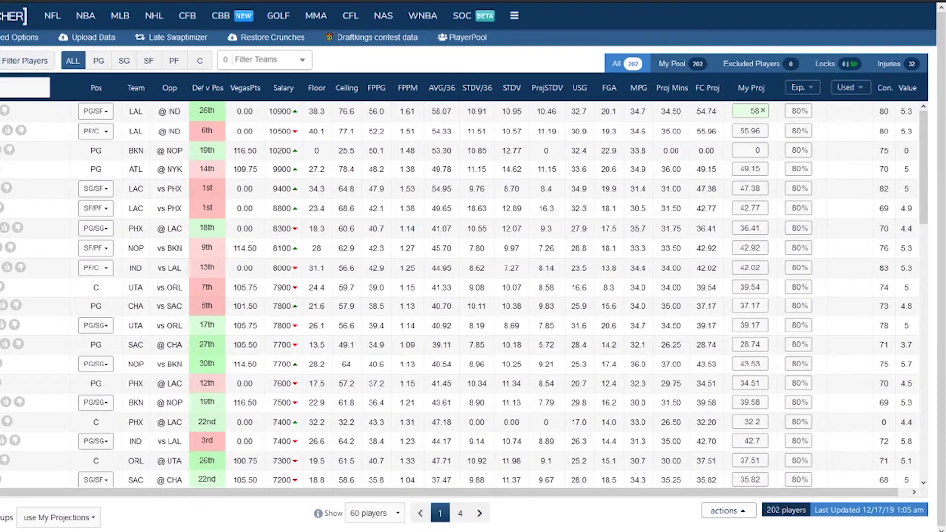
{"action": "left_click", "coordinate": [917, 89]}
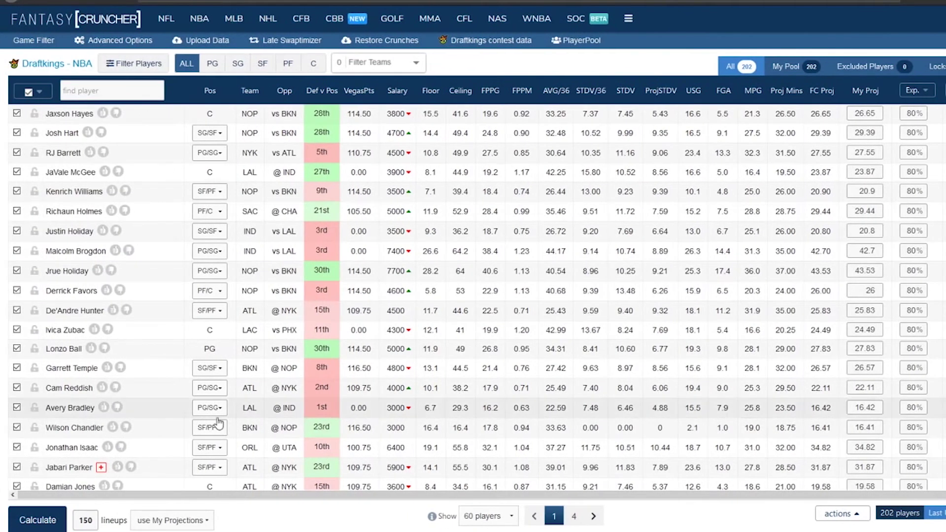
- Filter the games by the 12/17 7:00 pm Late Swap slate with 6 games
{"action": "left_click", "coordinate": [34, 40]}
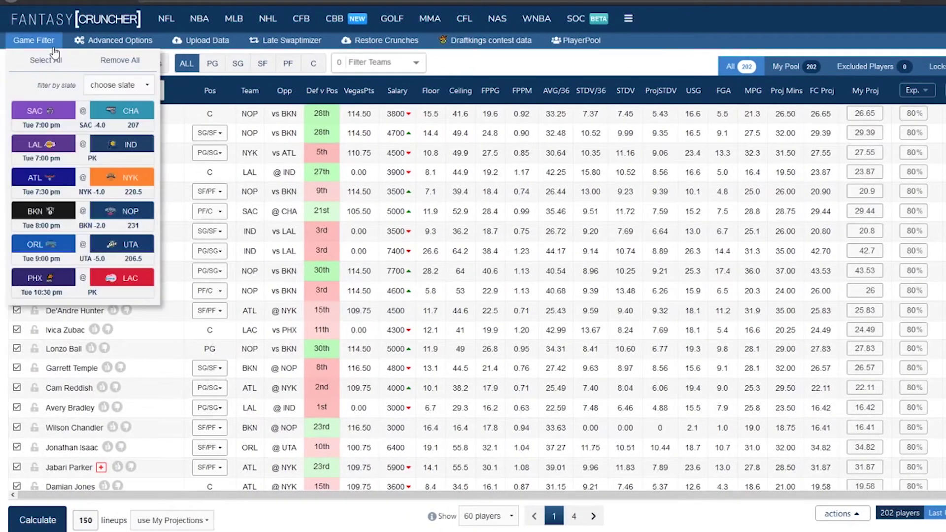
{"action": "left_click", "coordinate": [113, 86]}
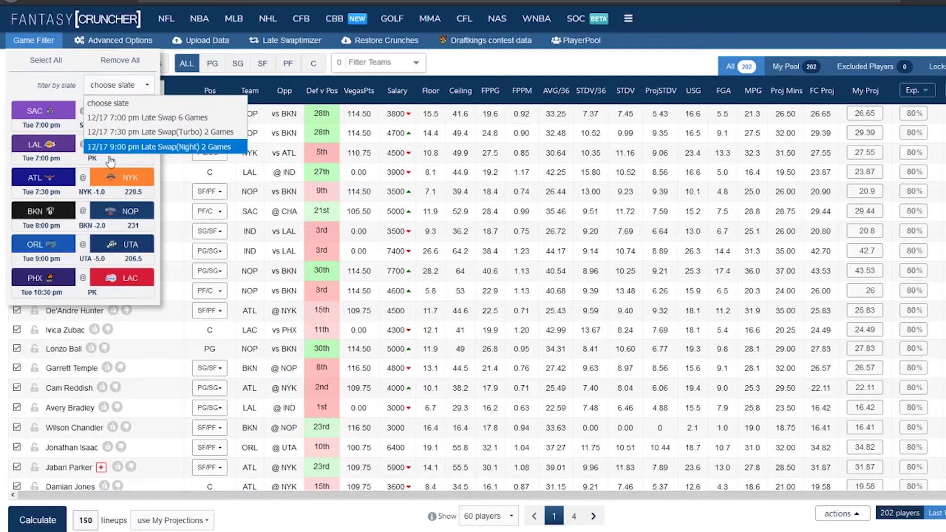
{"action": "left_click", "coordinate": [118, 119]}
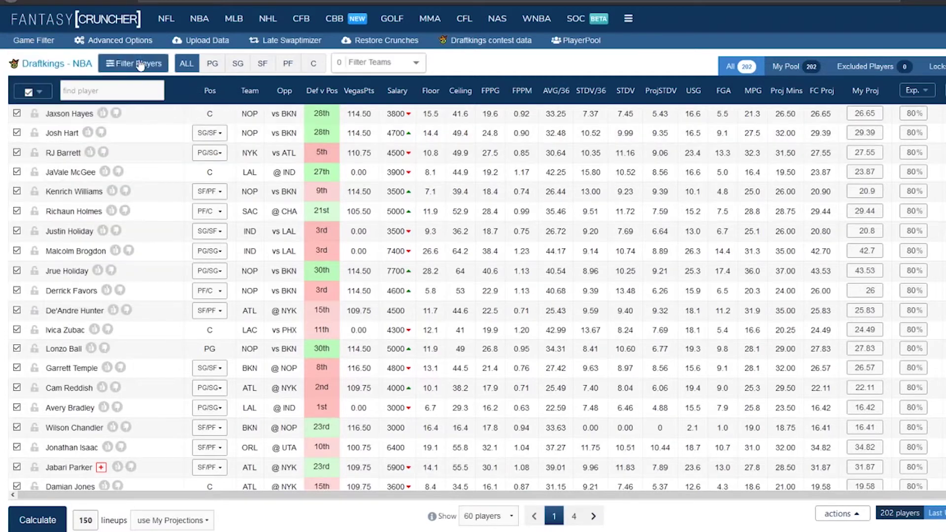
- Open the advanced options and review the general settings and the positional stacking rules
{"action": "left_click", "coordinate": [115, 43]}
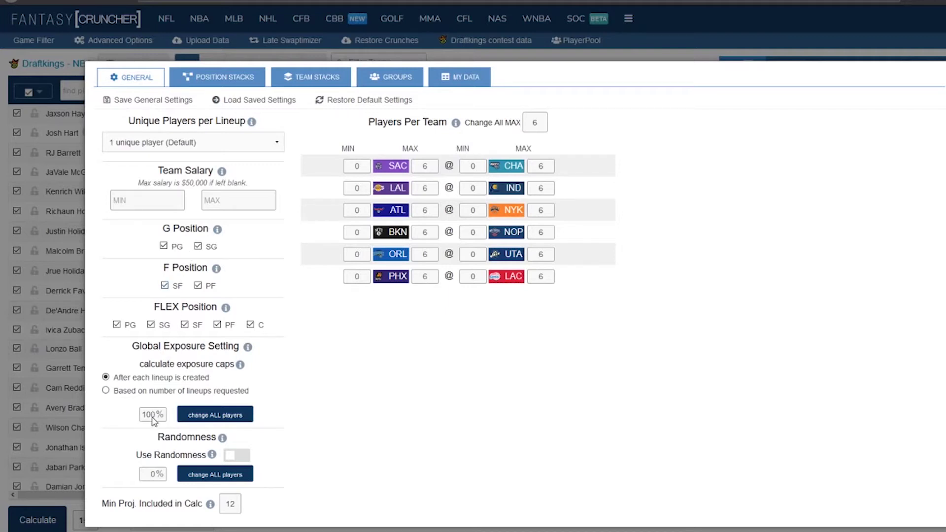
{"action": "mouse_move", "coordinate": [210, 504]}
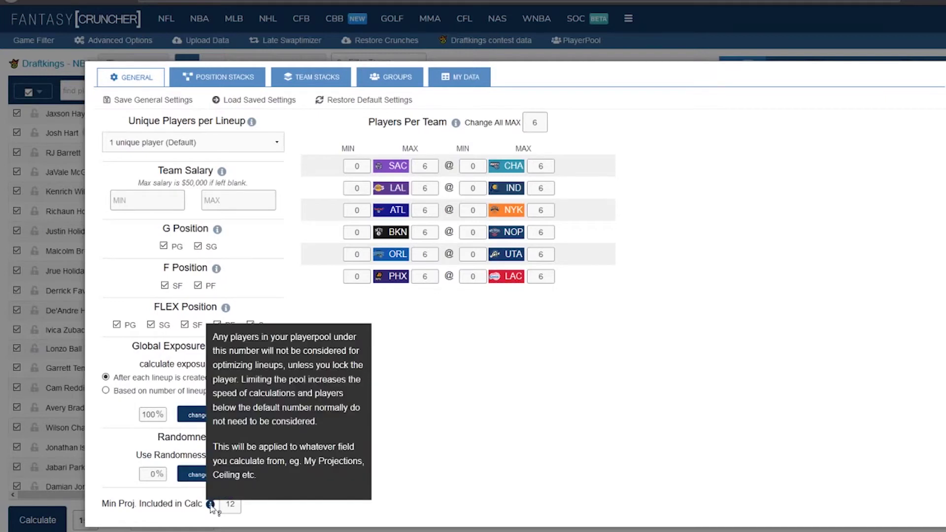
{"action": "mouse_move", "coordinate": [212, 454]}
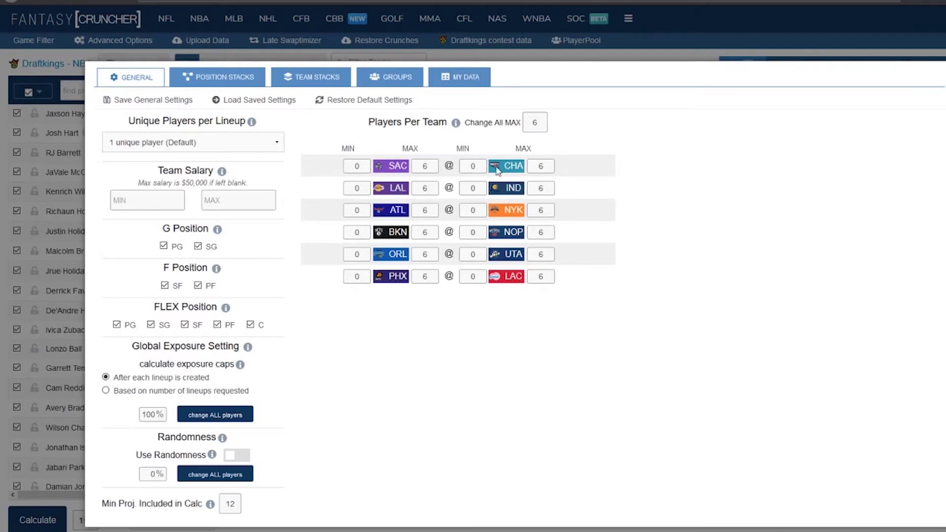
{"action": "left_click", "coordinate": [228, 74]}
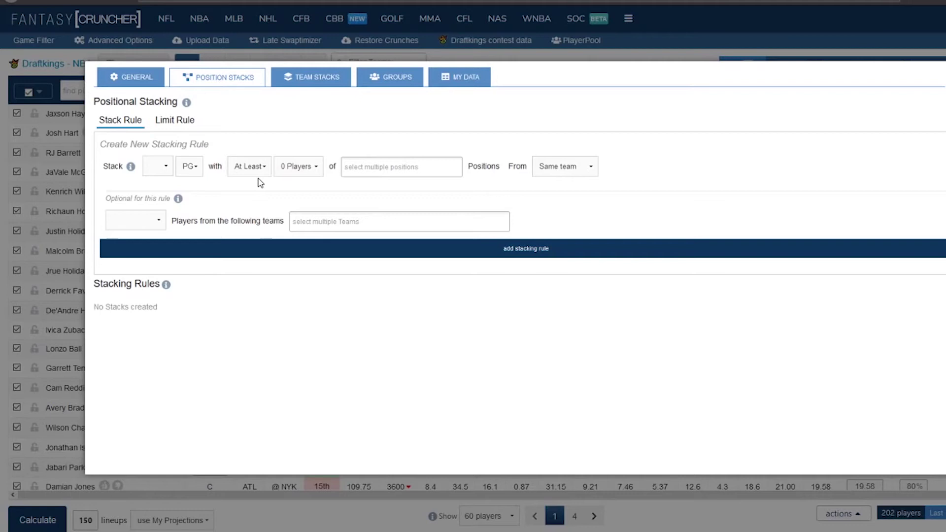
- Add a team stack in the advanced options and delete it again
{"action": "left_click", "coordinate": [315, 79]}
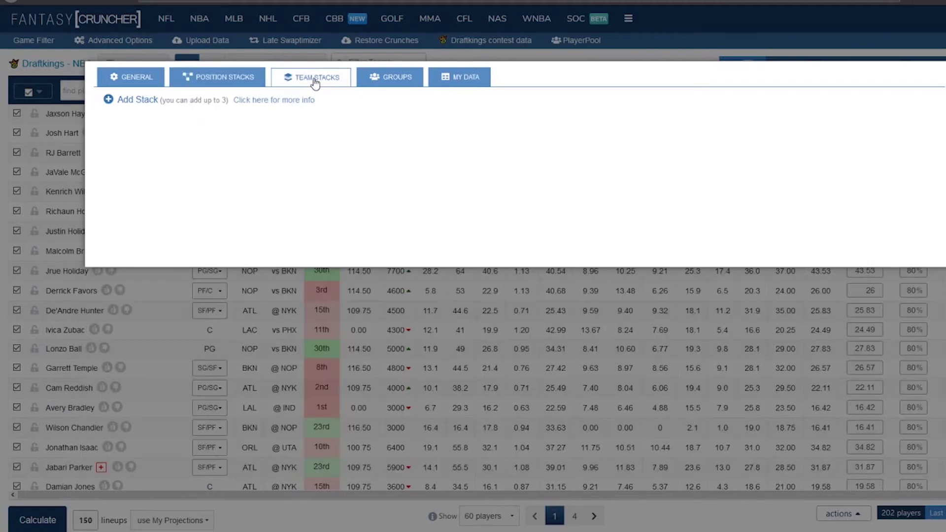
{"action": "left_click", "coordinate": [142, 102]}
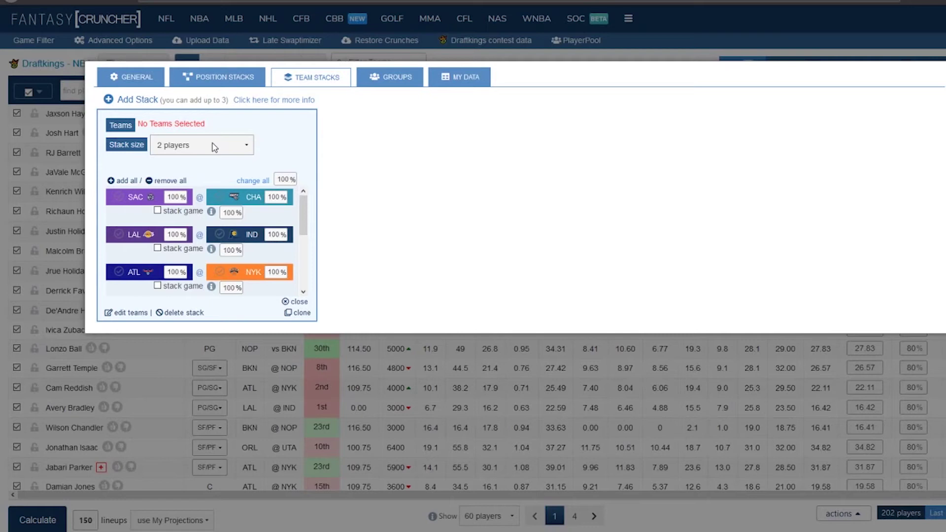
{"action": "left_click", "coordinate": [185, 314]}
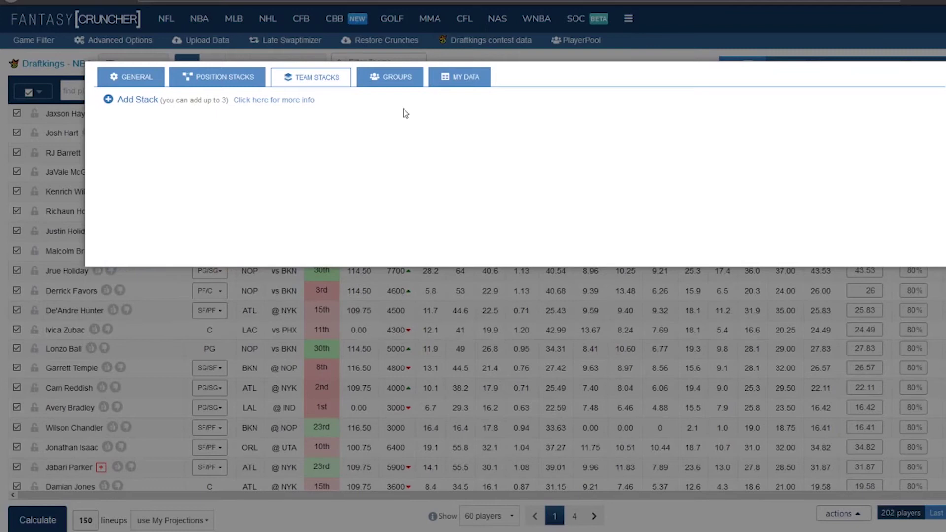
- Create a player group with LeBron James as the key player and Malcolm Brogdon as the group member
{"action": "left_click", "coordinate": [412, 77]}
{"action": "left_click", "coordinate": [143, 120]}
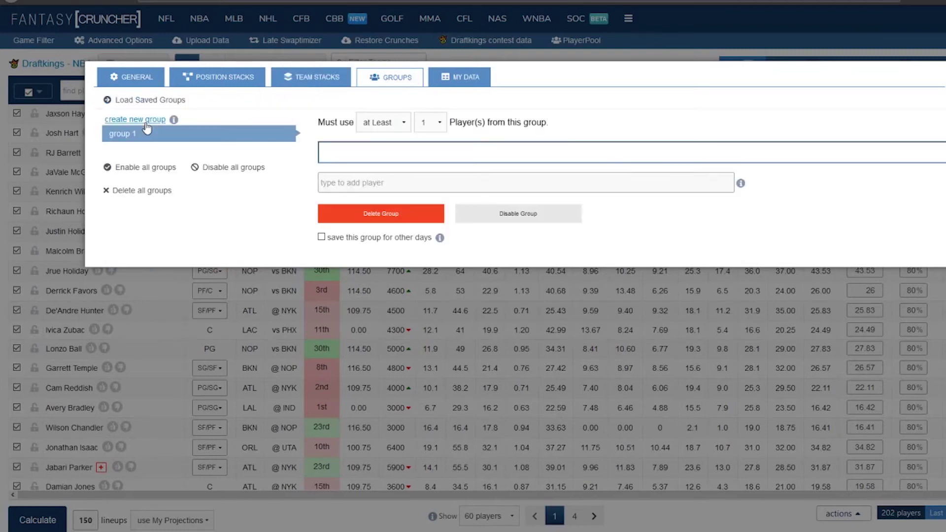
{"action": "left_click", "coordinate": [400, 190]}
{"action": "type", "text": "leb"}
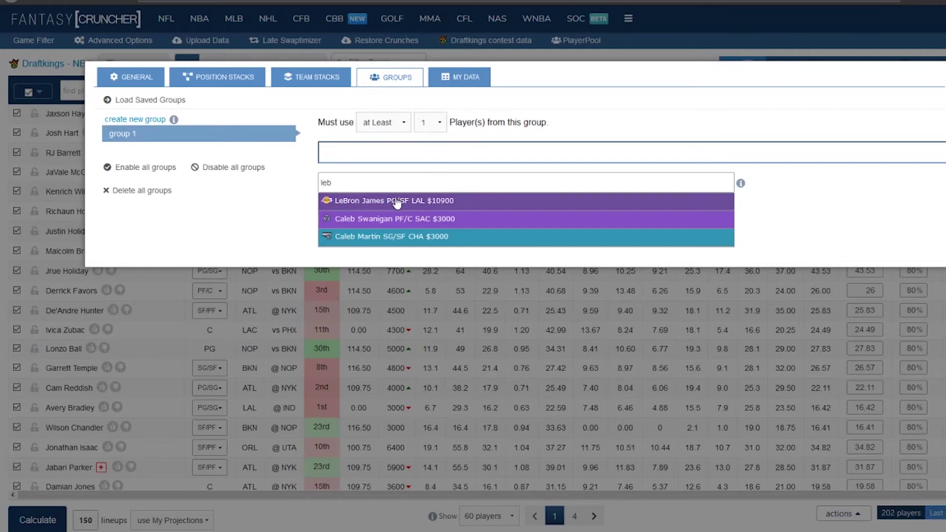
{"action": "left_click", "coordinate": [396, 201]}
{"action": "left_click", "coordinate": [327, 154]}
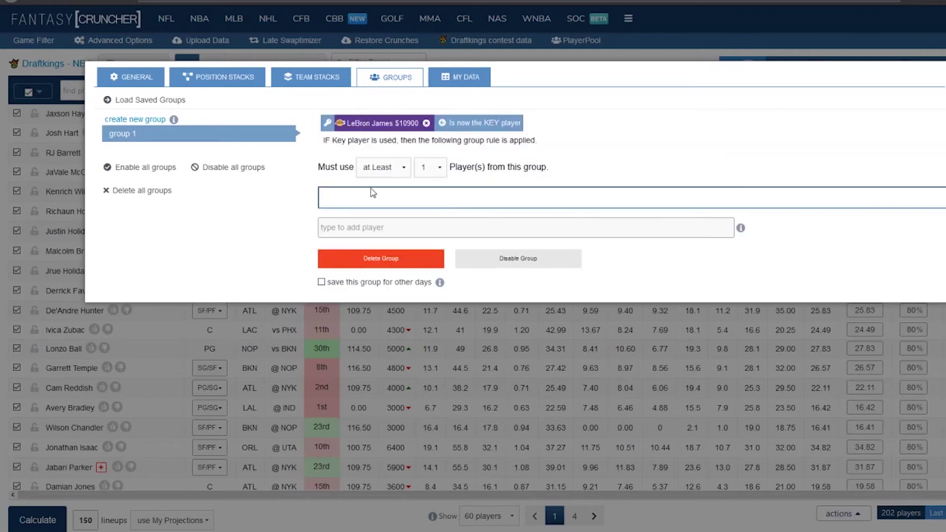
{"action": "type", "text": "brog"}
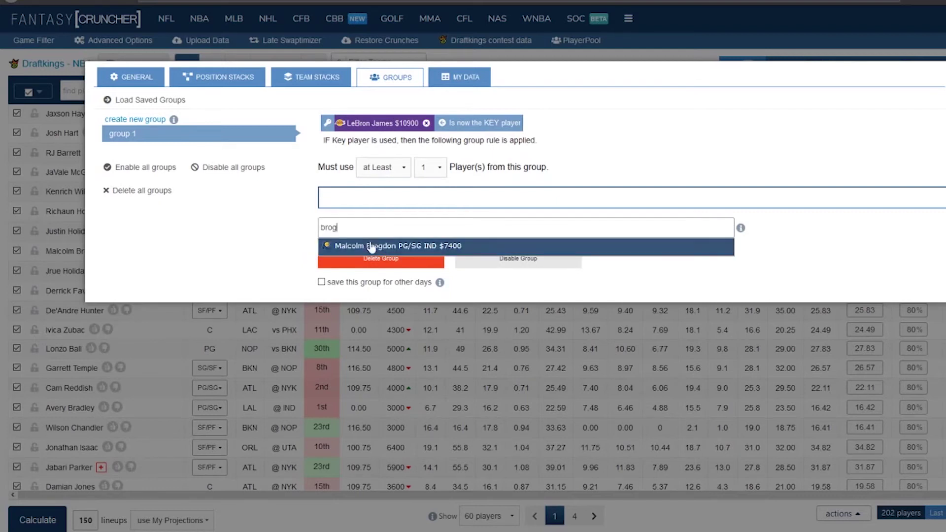
{"action": "left_click", "coordinate": [372, 246]}
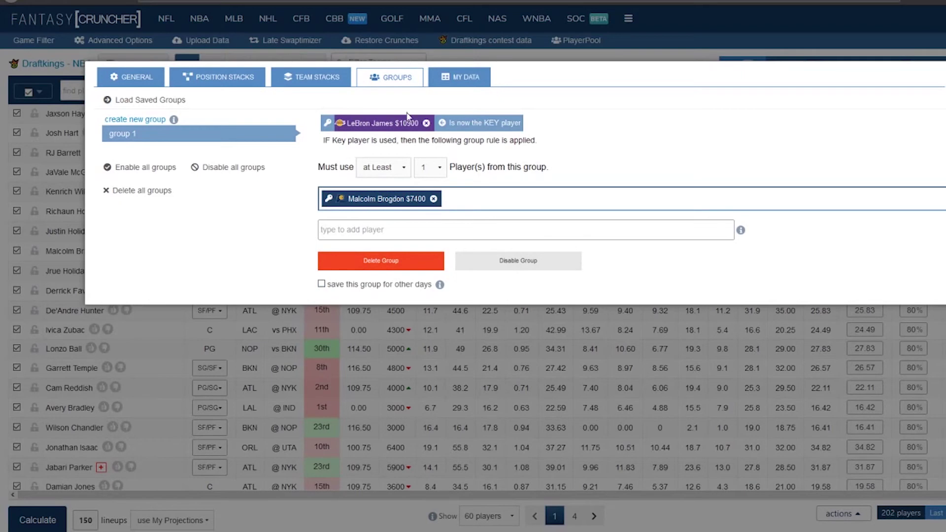
- Review the options for rules based on uploaded data and close the advanced options
{"action": "left_click", "coordinate": [458, 79]}
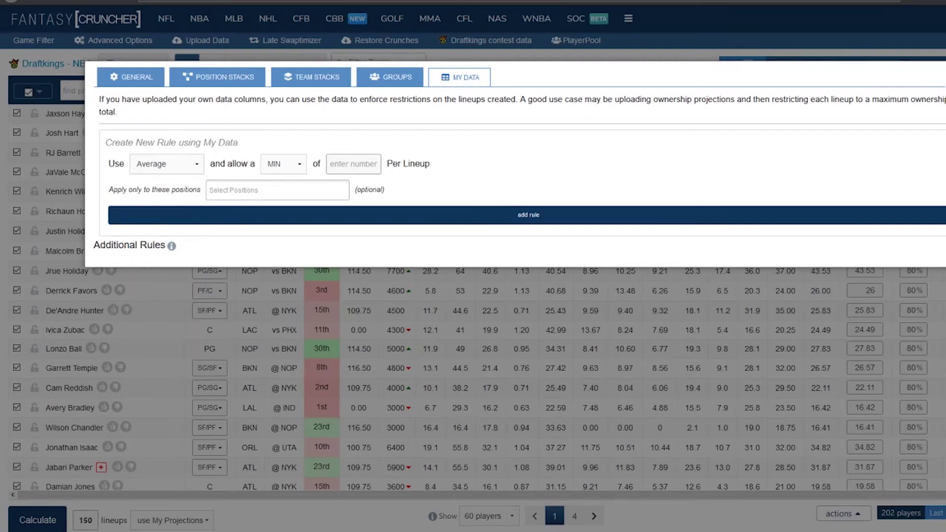
{"action": "key", "text": "Escape"}
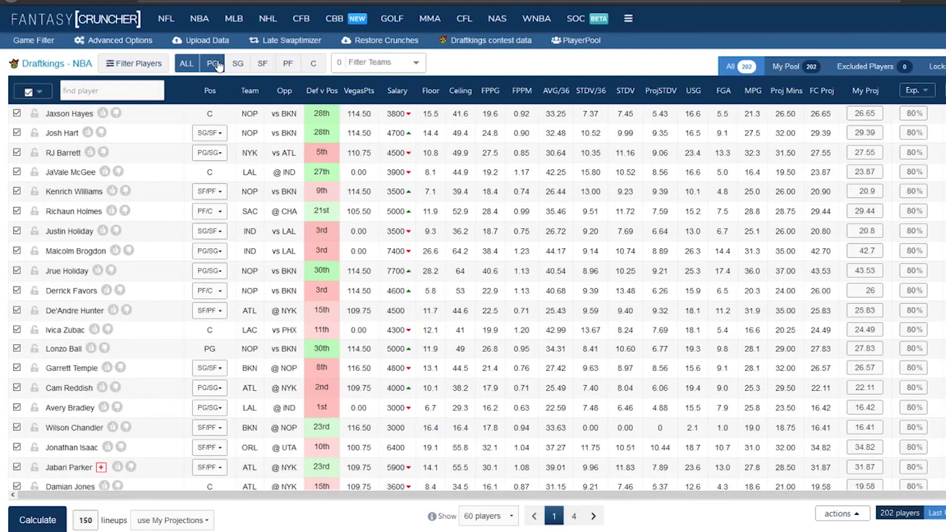
- Sort the player list by FPPM, by FPPG and finally by ceiling
{"action": "left_click", "coordinate": [525, 97]}
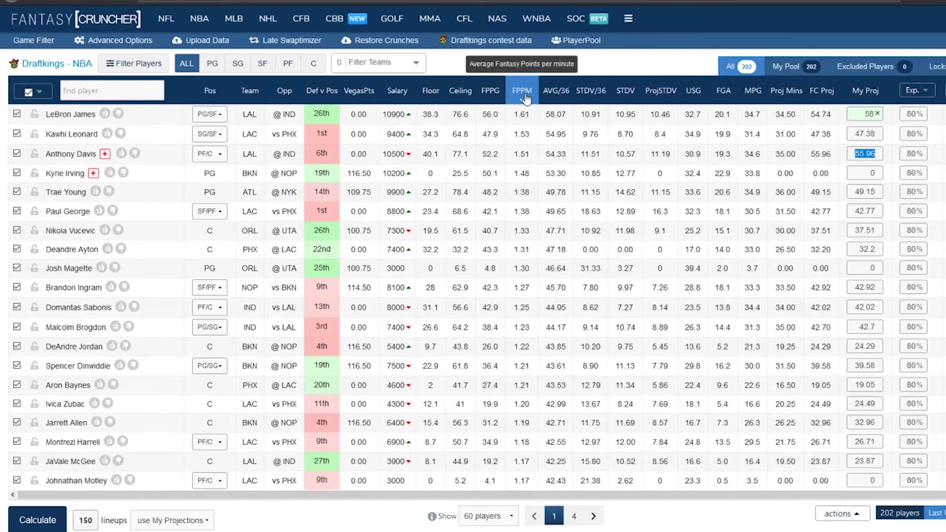
{"action": "left_click", "coordinate": [489, 97]}
{"action": "left_click", "coordinate": [457, 96]}
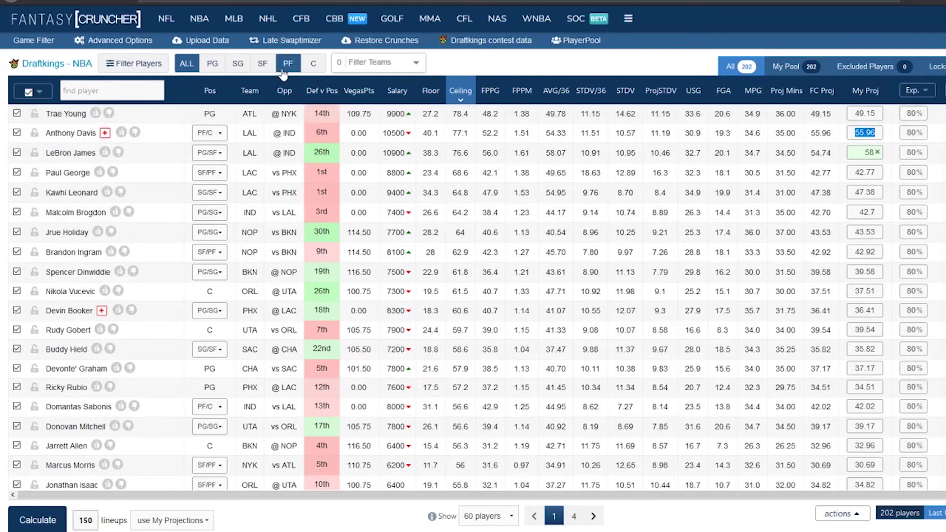
- Filter the player list to the IND team and clear that team filter again
{"action": "left_click", "coordinate": [413, 64]}
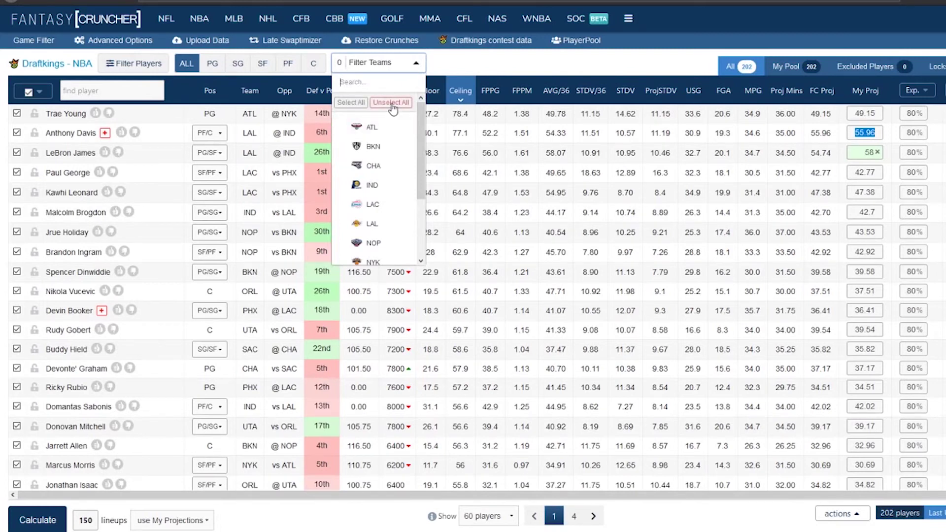
{"action": "left_click", "coordinate": [375, 186]}
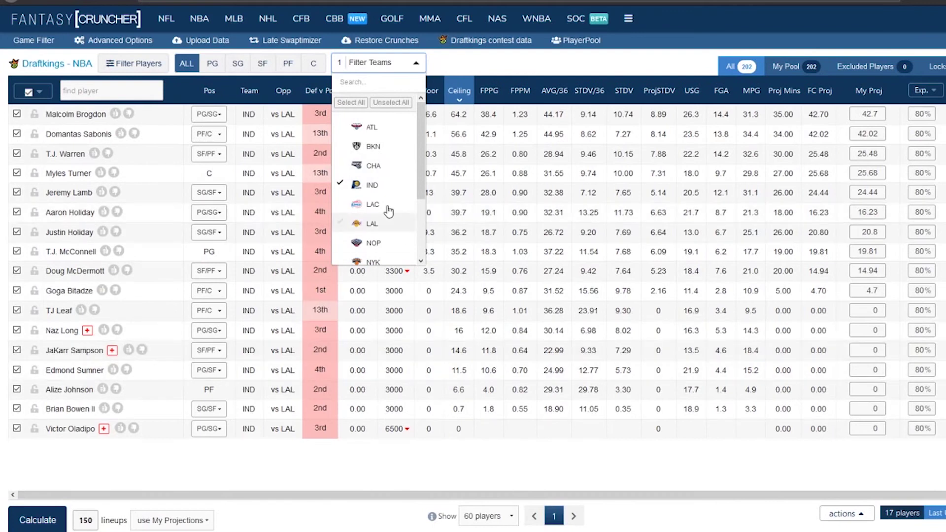
{"action": "left_click", "coordinate": [377, 187]}
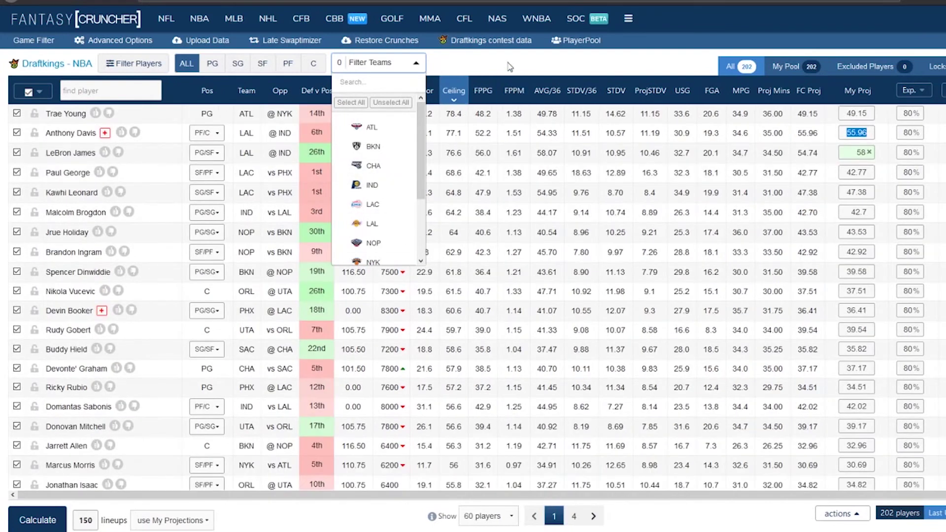
{"action": "left_click", "coordinate": [510, 66]}
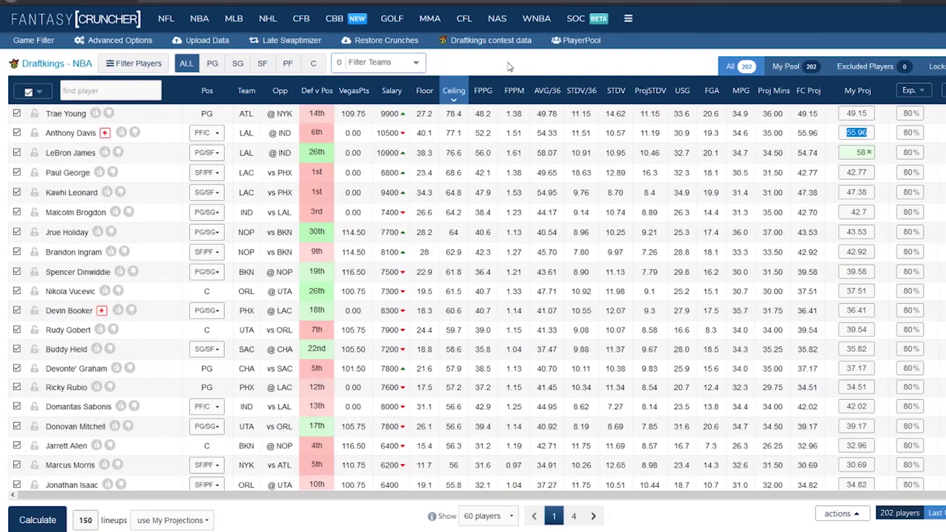
- Exclude Trae Young and then all players from the pool, and add all players back
{"action": "left_click", "coordinate": [17, 114]}
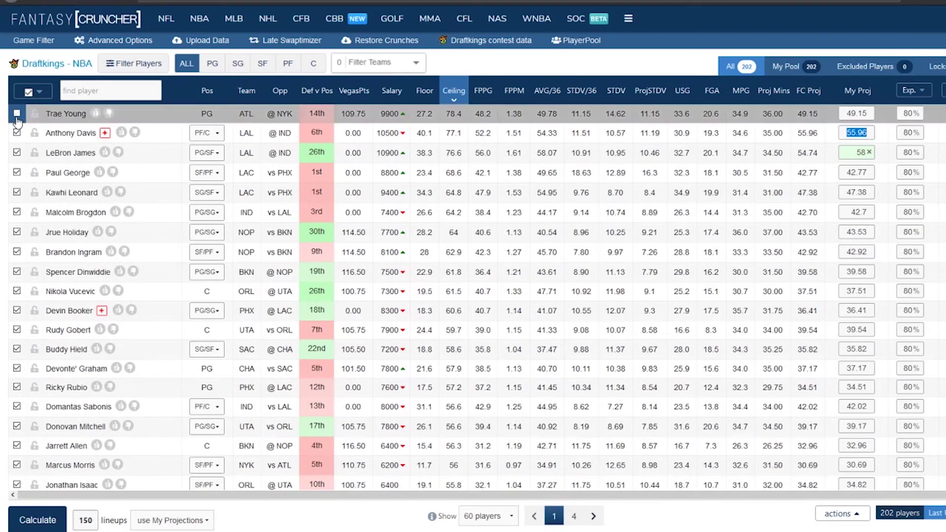
{"action": "left_click", "coordinate": [39, 93]}
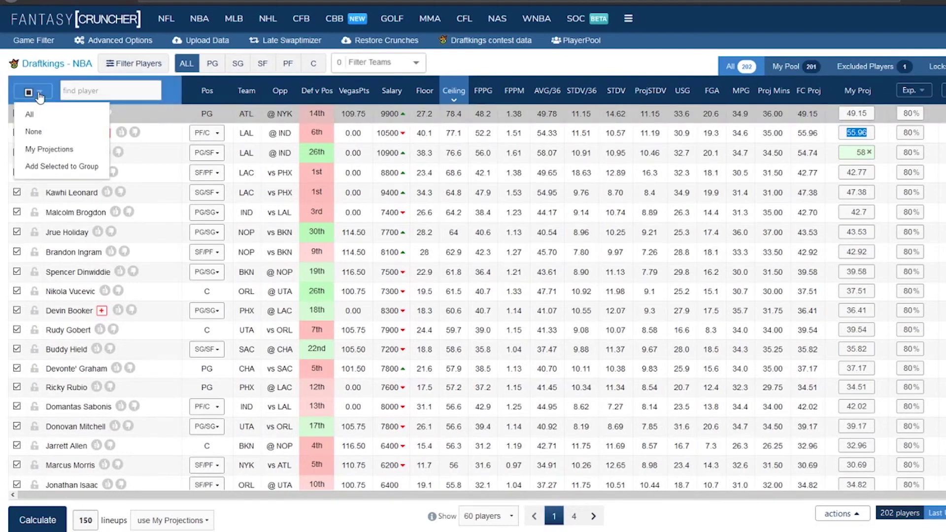
{"action": "left_click", "coordinate": [39, 133]}
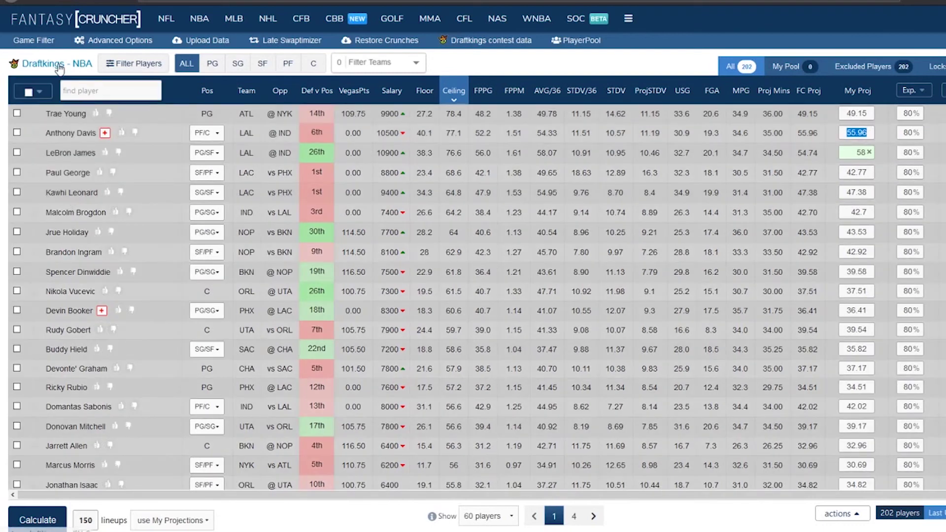
{"action": "left_click", "coordinate": [41, 94]}
{"action": "left_click", "coordinate": [38, 114]}
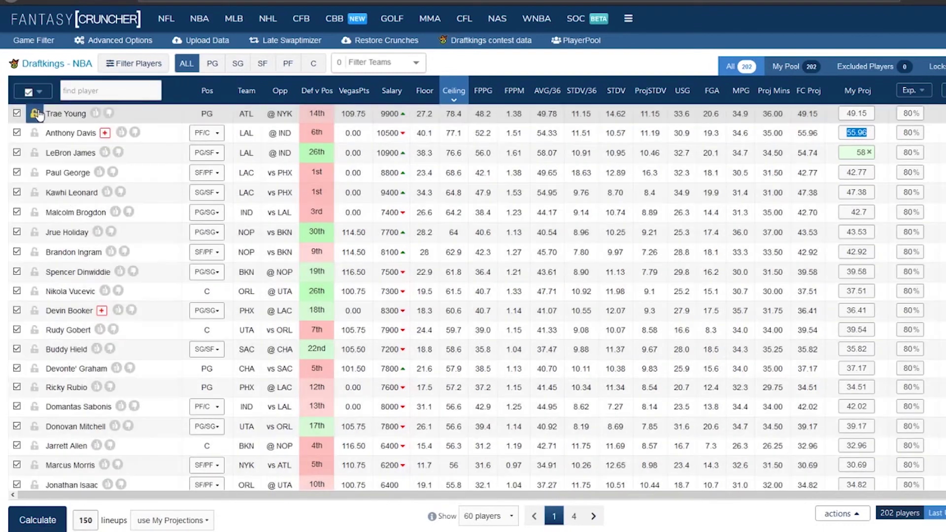
- Exclude LeBron James from the player pool and add him back
{"action": "left_click", "coordinate": [18, 153]}
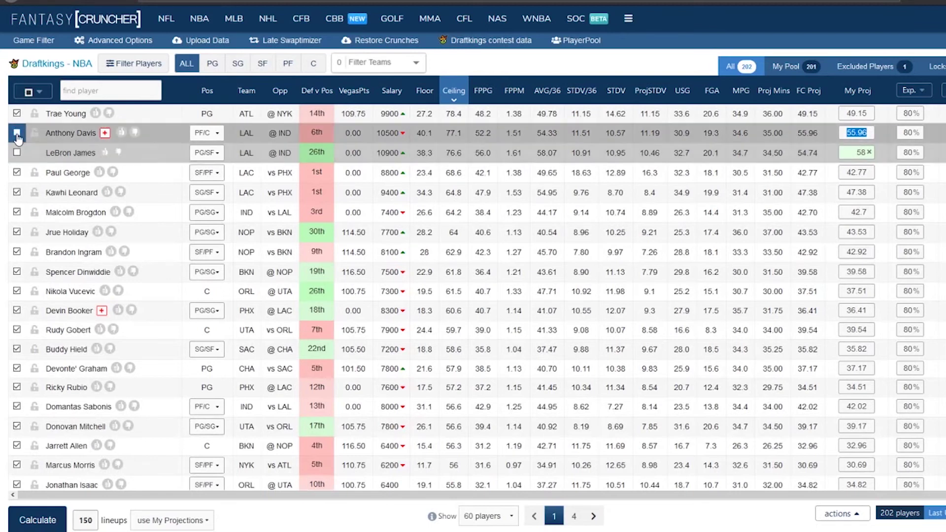
{"action": "left_click", "coordinate": [18, 153]}
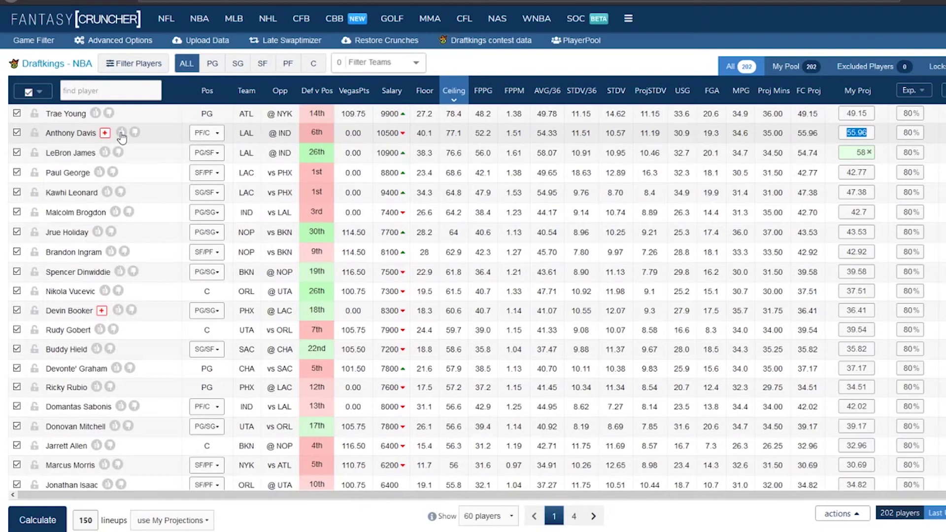
- Try the like and dislike ratings on Anthony Davis, leaving him unrated, and check his position options without changing PF/C
{"action": "left_click", "coordinate": [121, 133]}
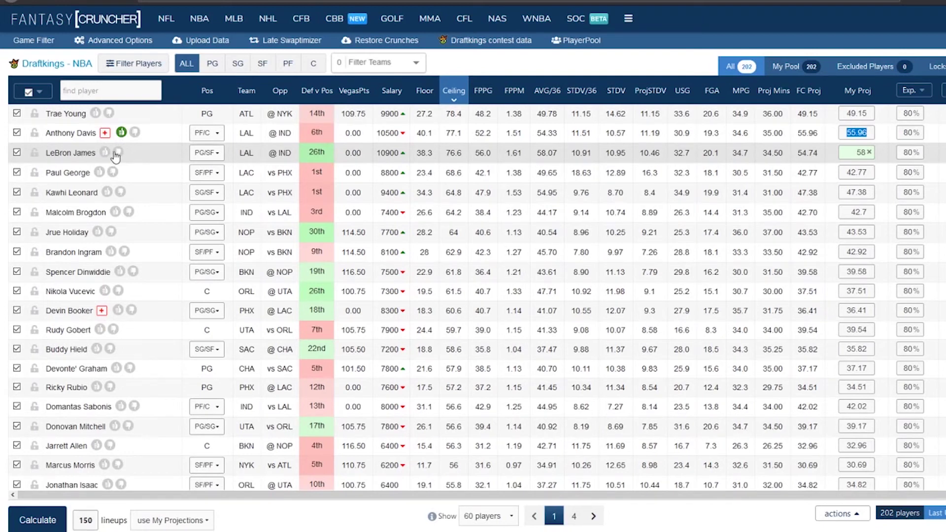
{"action": "left_click", "coordinate": [135, 133]}
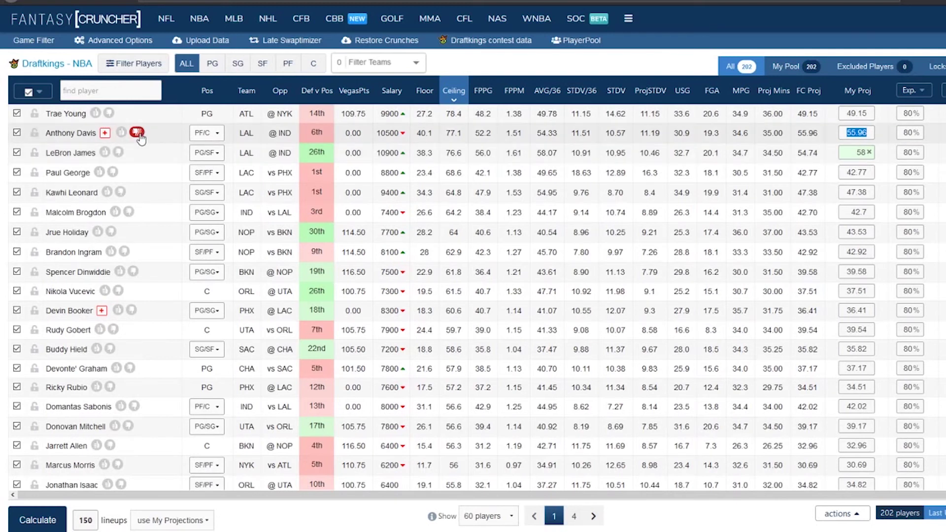
{"action": "left_click", "coordinate": [138, 134]}
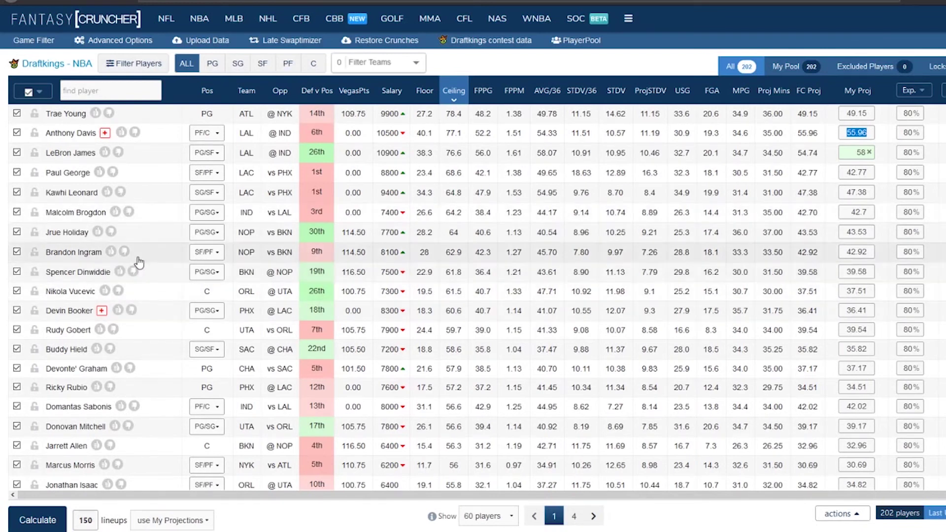
{"action": "left_click", "coordinate": [216, 139]}
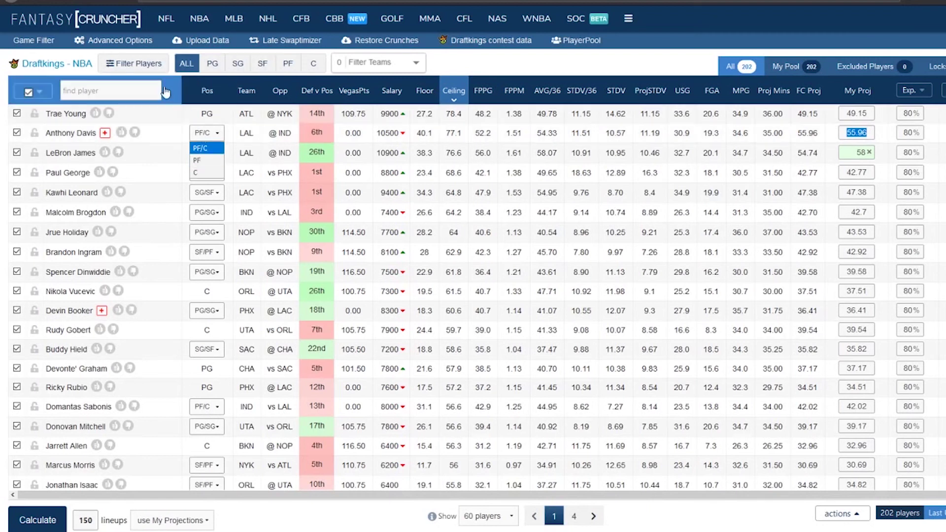
{"action": "key", "text": "Escape"}
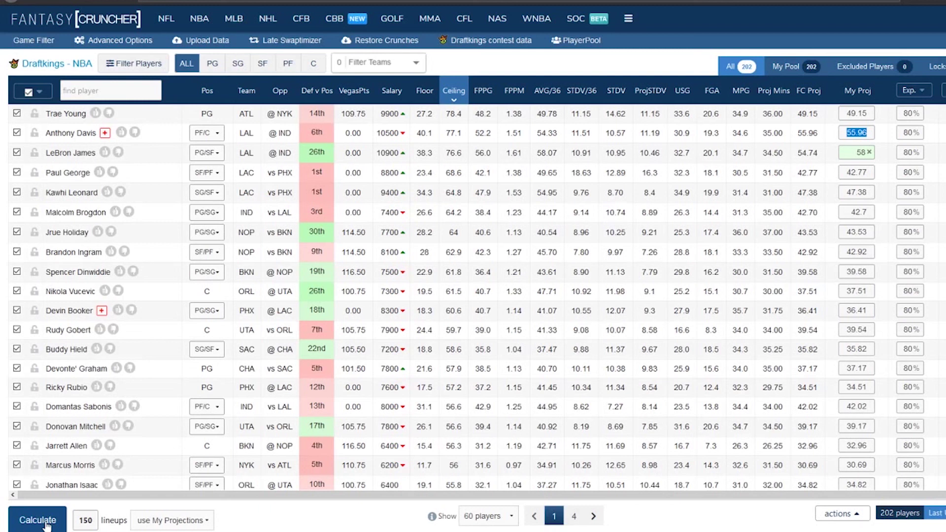
- Calculate the 150 lineups using My Projections
{"action": "left_click", "coordinate": [38, 519]}
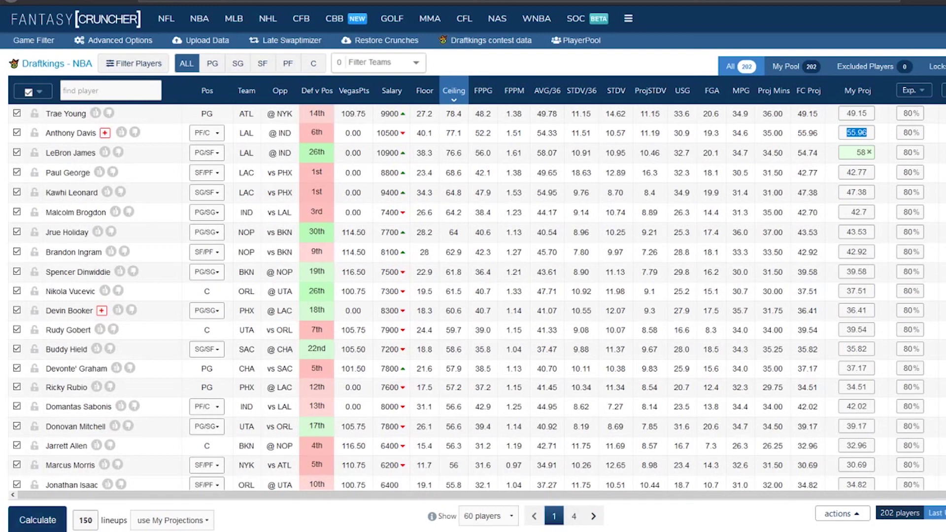